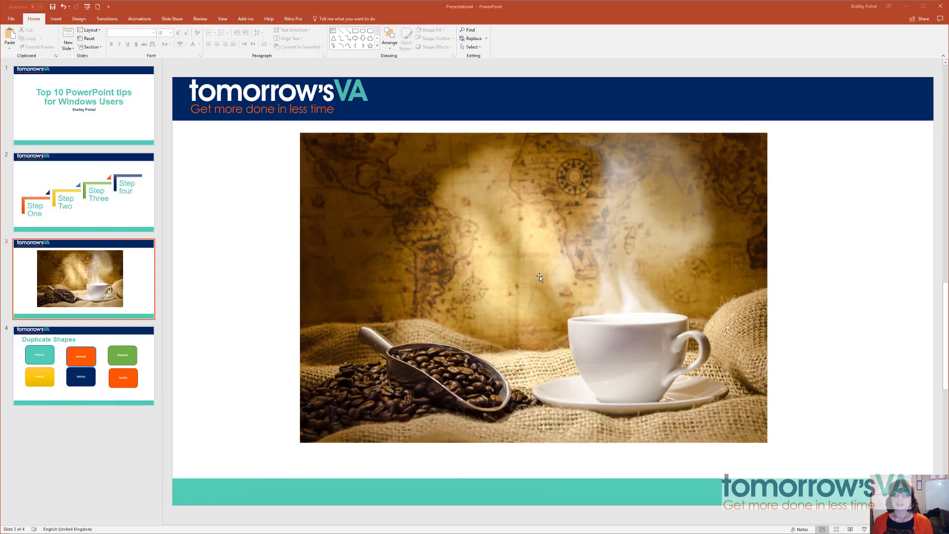
# Select the steaming coffee-cup photo on slide 3
pyautogui.click(463, 207)
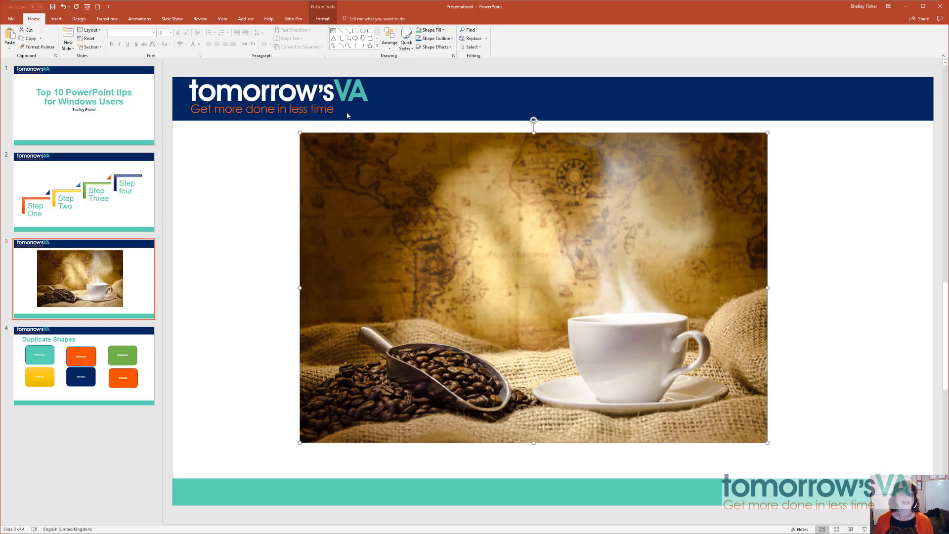
# Apply the Rotated, White picture style to the coffee photo
pyautogui.click(322, 19)
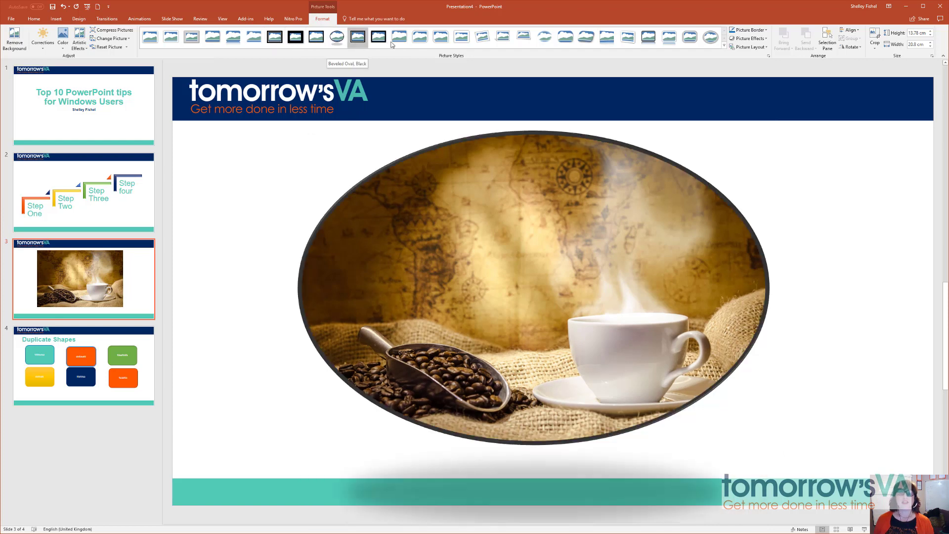
pyautogui.click(478, 40)
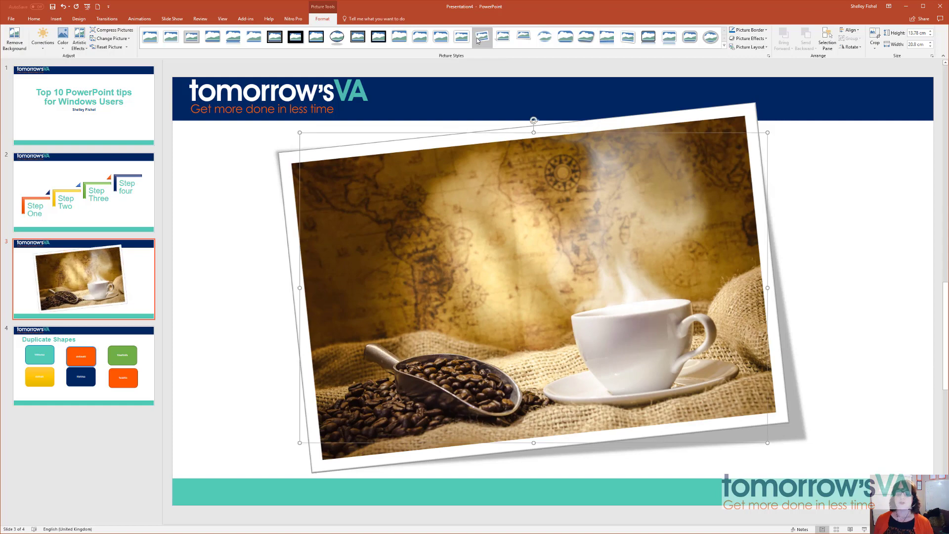
# Give the coffee photo a teal picture border and an orange glow effect
pyautogui.click(766, 31)
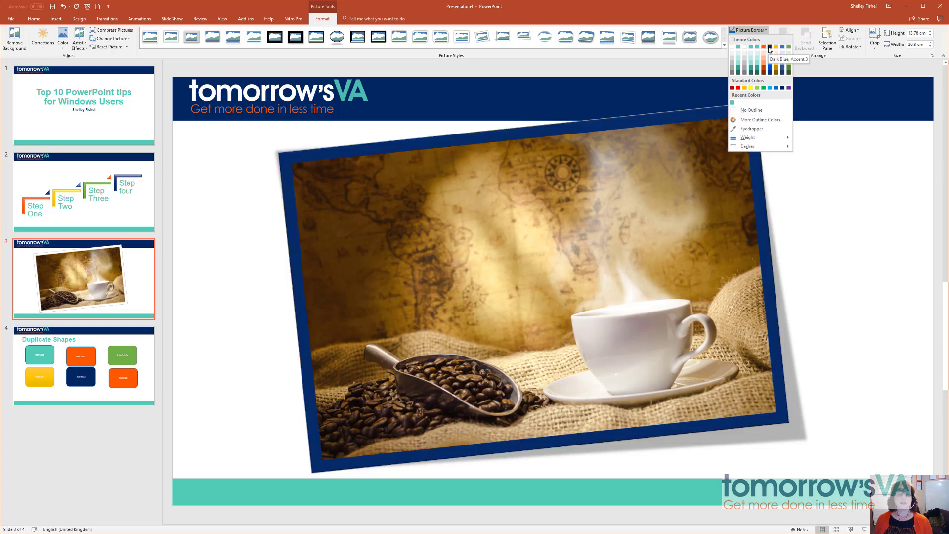
pyautogui.click(757, 47)
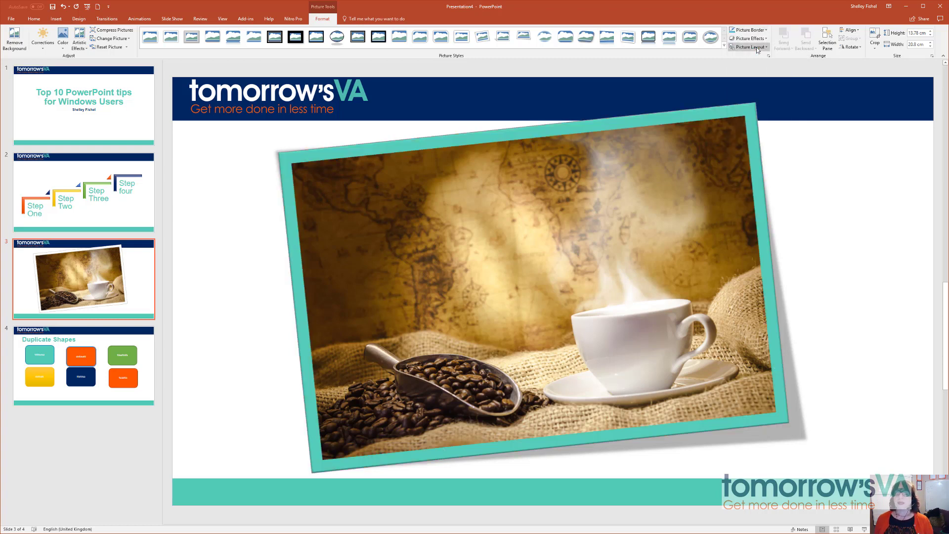
pyautogui.click(765, 39)
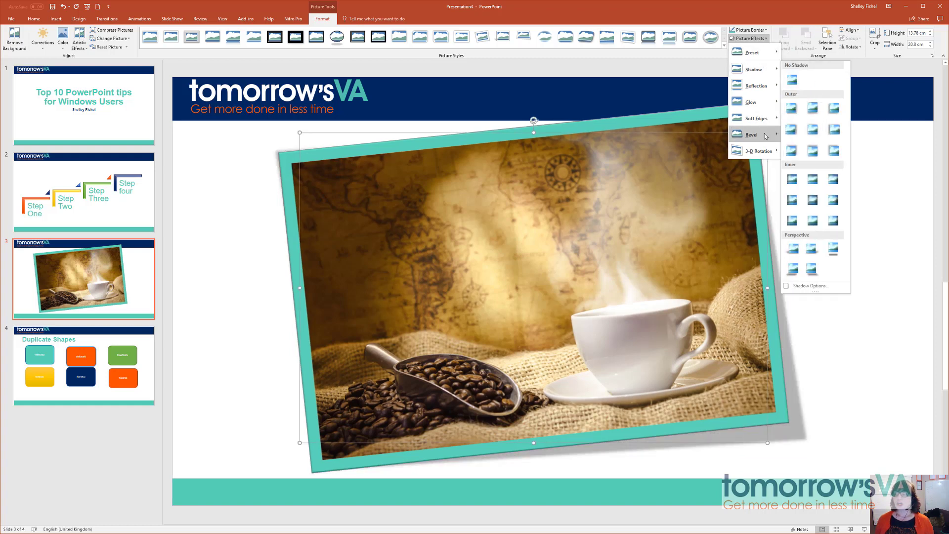
pyautogui.moveTo(752, 102)
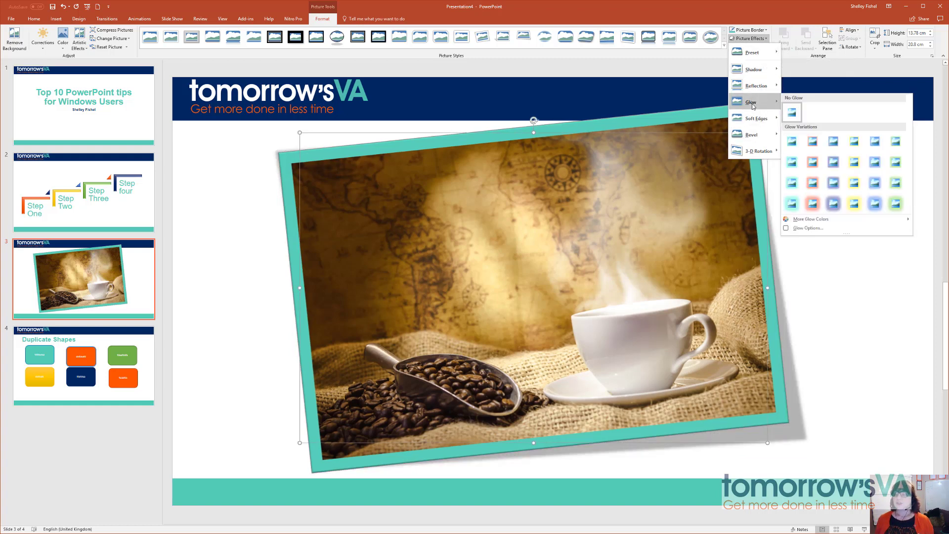
pyautogui.click(811, 167)
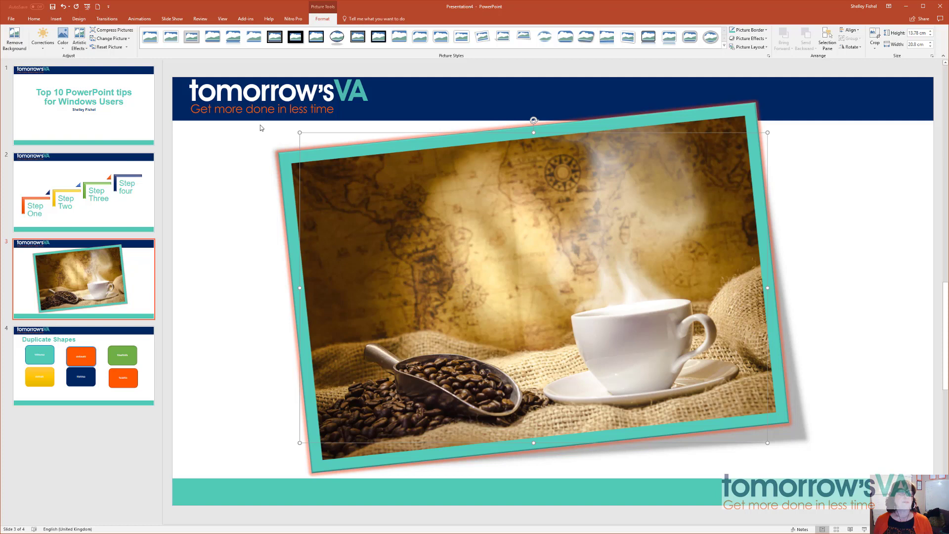
# Try a background removal keeping the cup and saucer, then undo it entirely
pyautogui.click(22, 51)
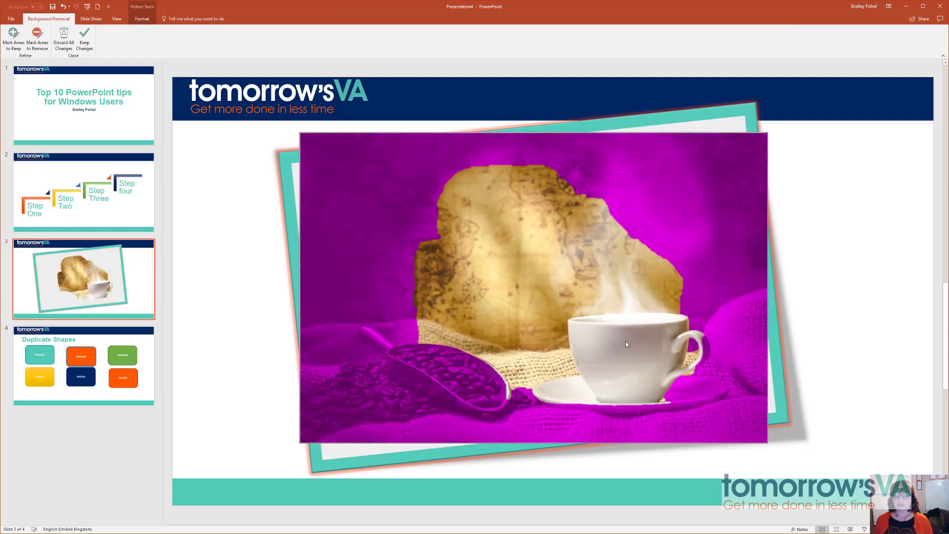
pyautogui.click(12, 37)
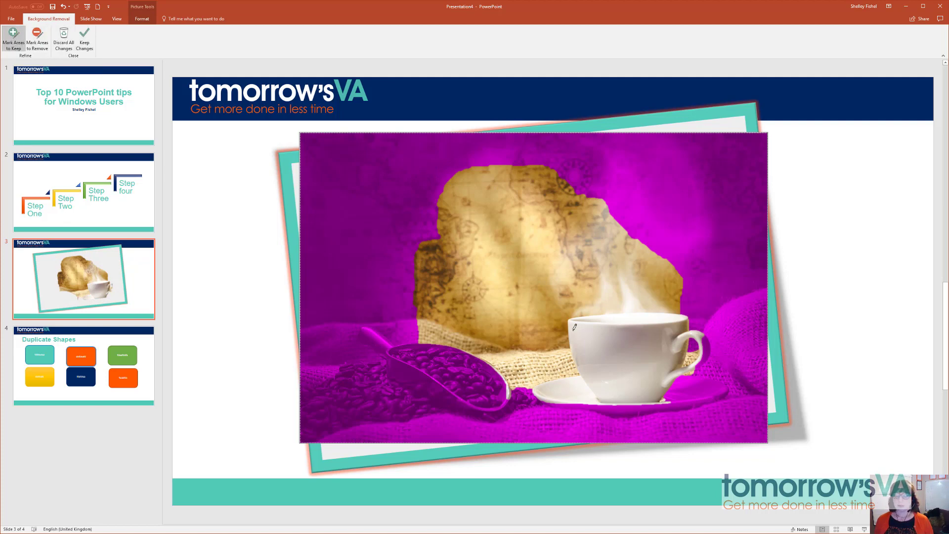
pyautogui.moveTo(563, 310)
pyautogui.mouseDown()
pyautogui.moveTo(664, 308)
pyautogui.moveTo(740, 391)
pyautogui.moveTo(533, 420)
pyautogui.moveTo(562, 305)
pyautogui.mouseUp()
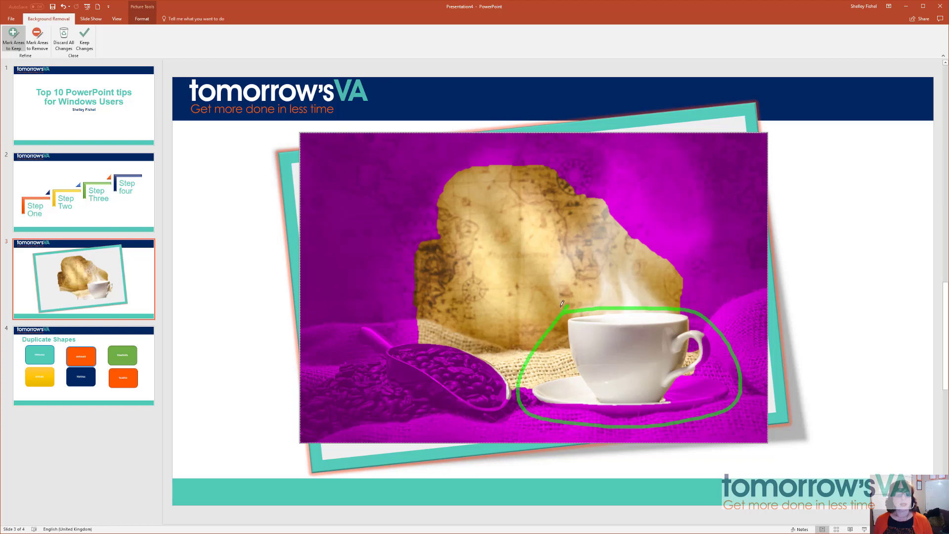
pyautogui.click(84, 42)
pyautogui.click(84, 42)
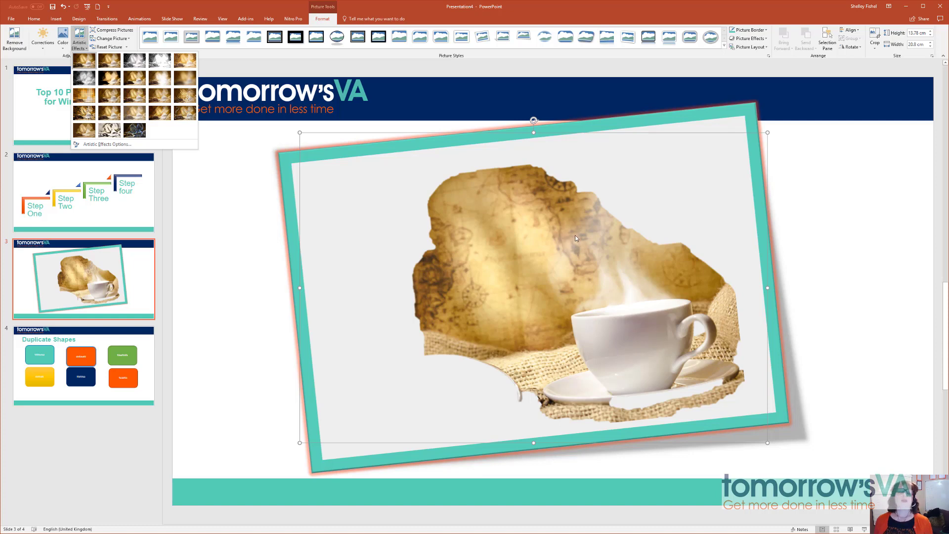
pyautogui.click(63, 7)
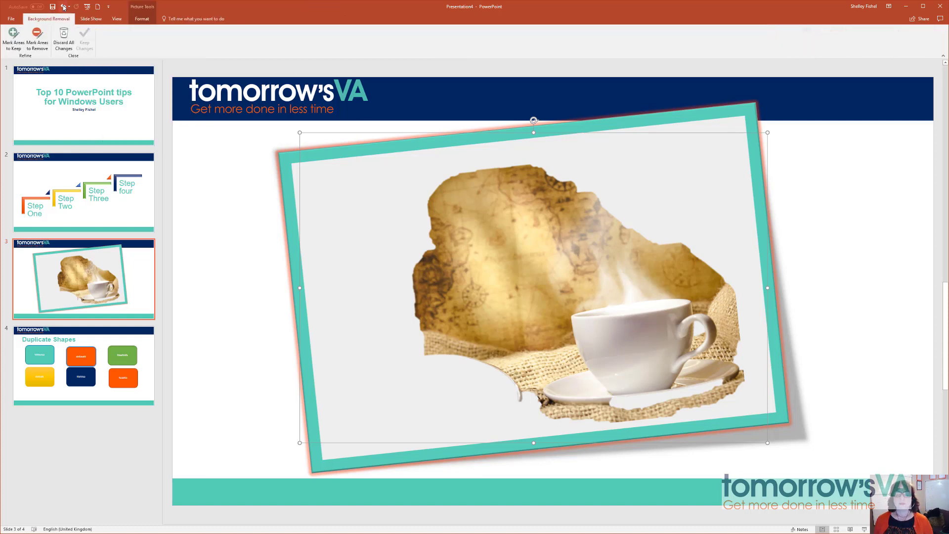
pyautogui.click(64, 6)
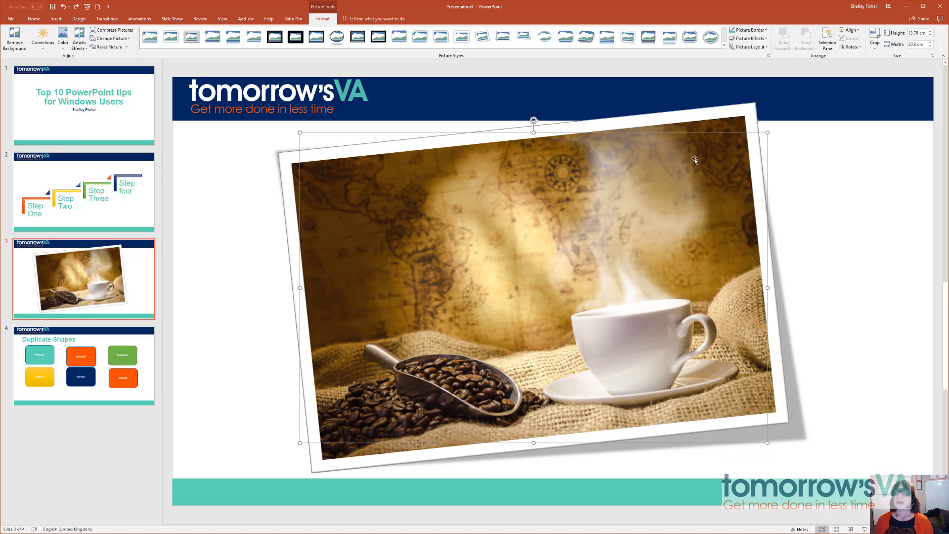
# Restore the teal border on the coffee photo and reselect the picture
pyautogui.click(733, 30)
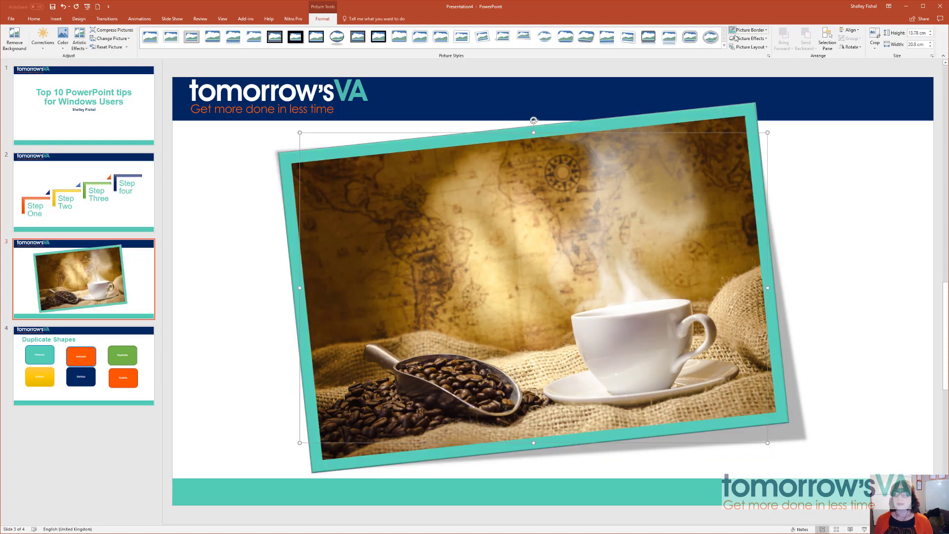
pyautogui.click(868, 293)
pyautogui.click(762, 285)
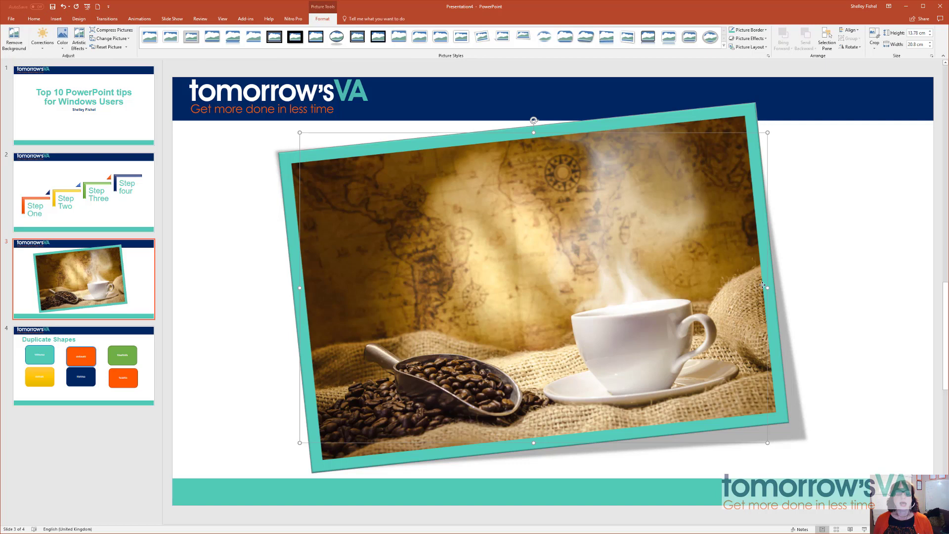
# Try Sharpen/Soften and Brightness/Contrast presets, then undo the last brightness change
pyautogui.click(42, 39)
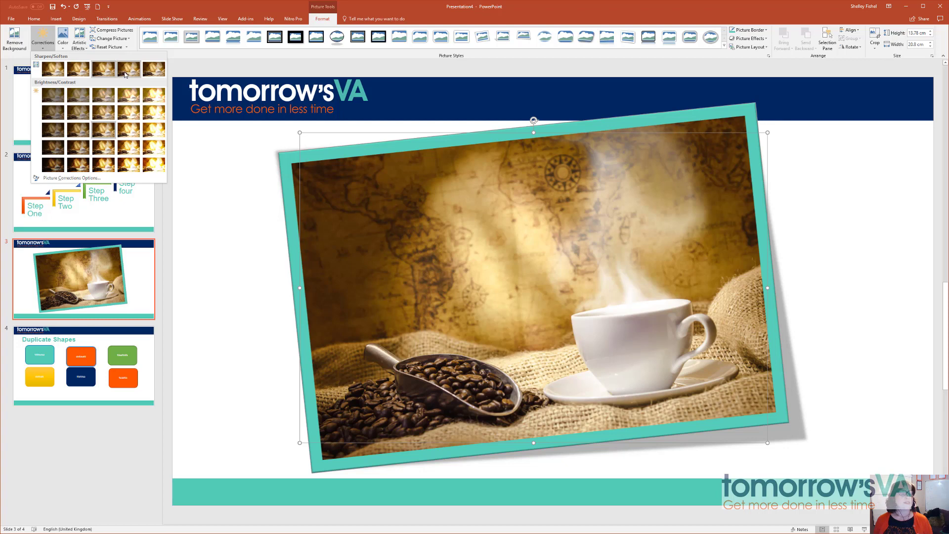
pyautogui.click(127, 70)
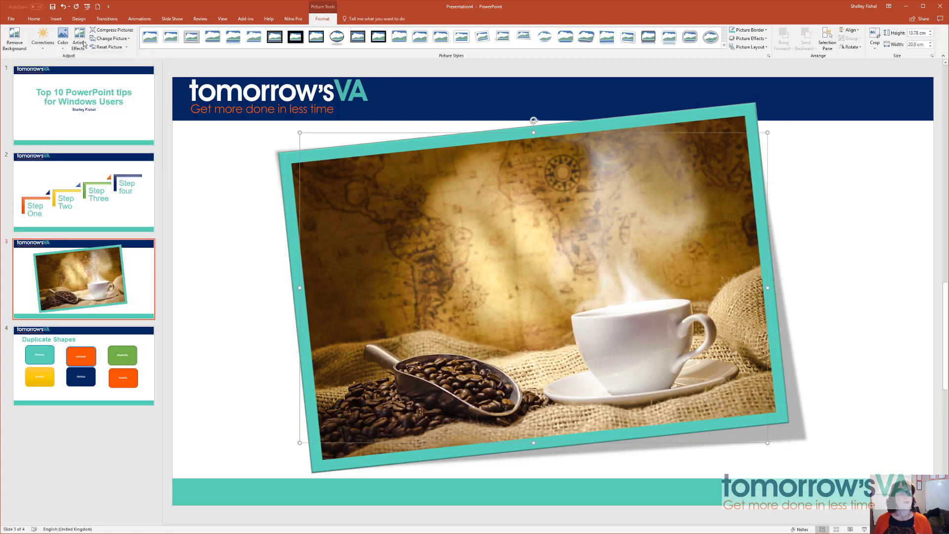
pyautogui.click(43, 38)
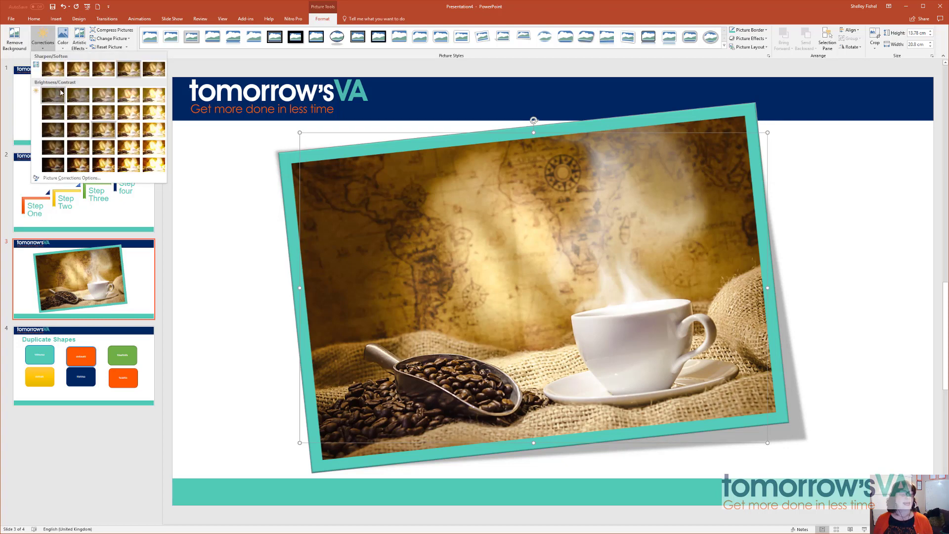
pyautogui.click(104, 95)
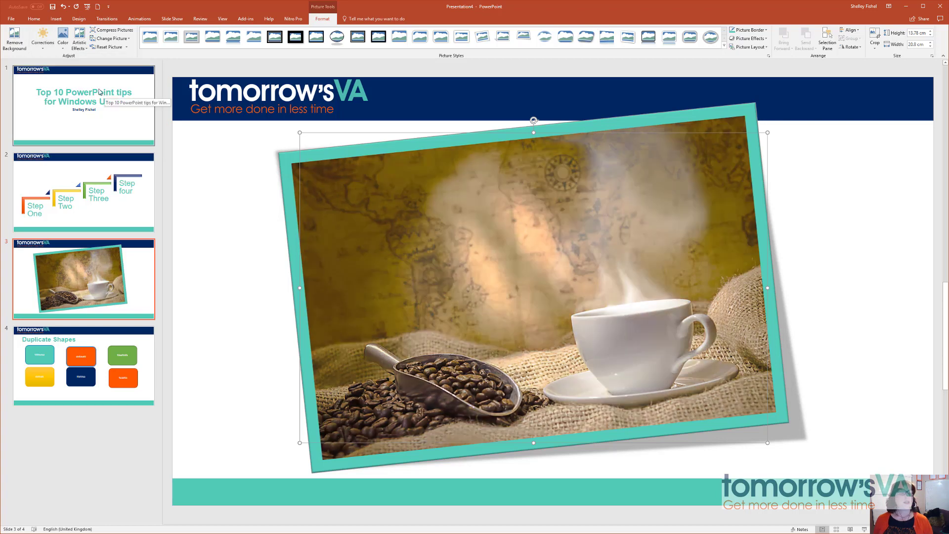
pyautogui.click(48, 51)
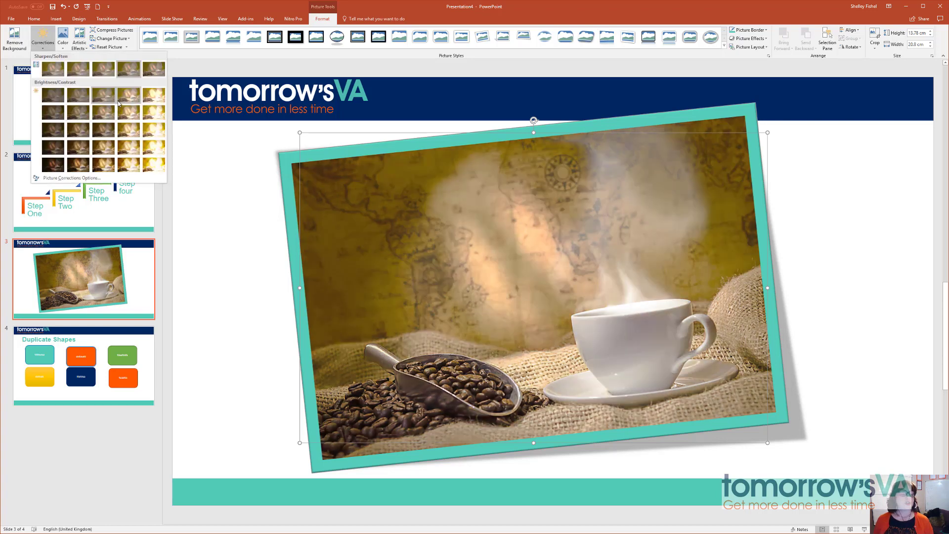
pyautogui.click(121, 99)
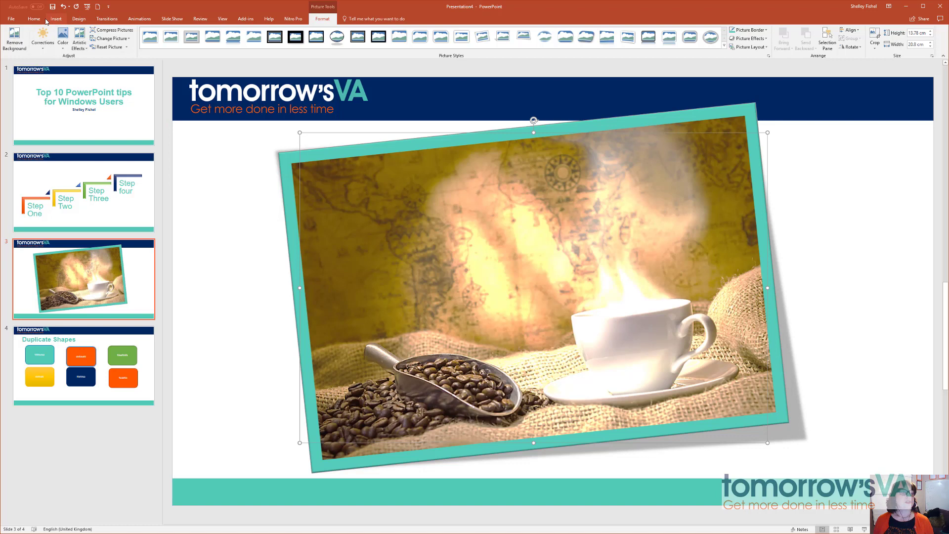
pyautogui.click(67, 10)
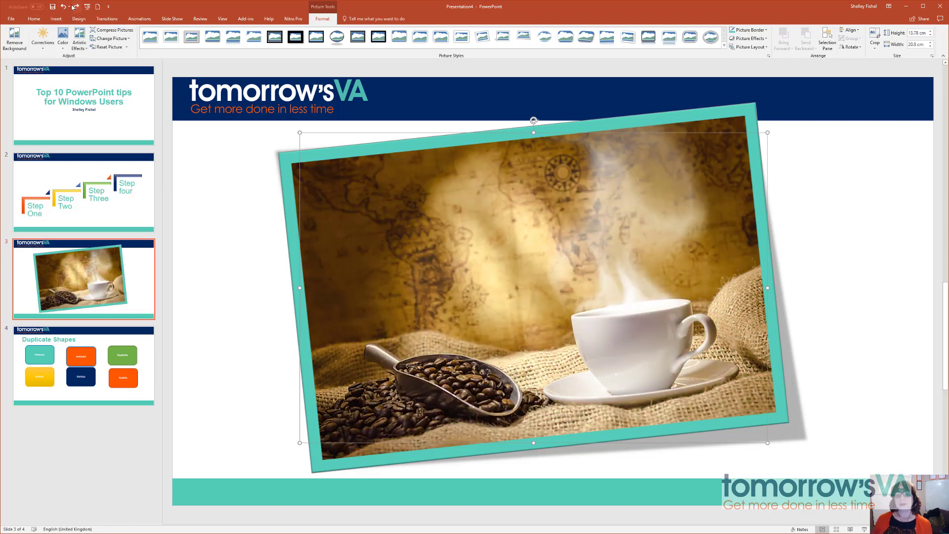
pyautogui.click(62, 40)
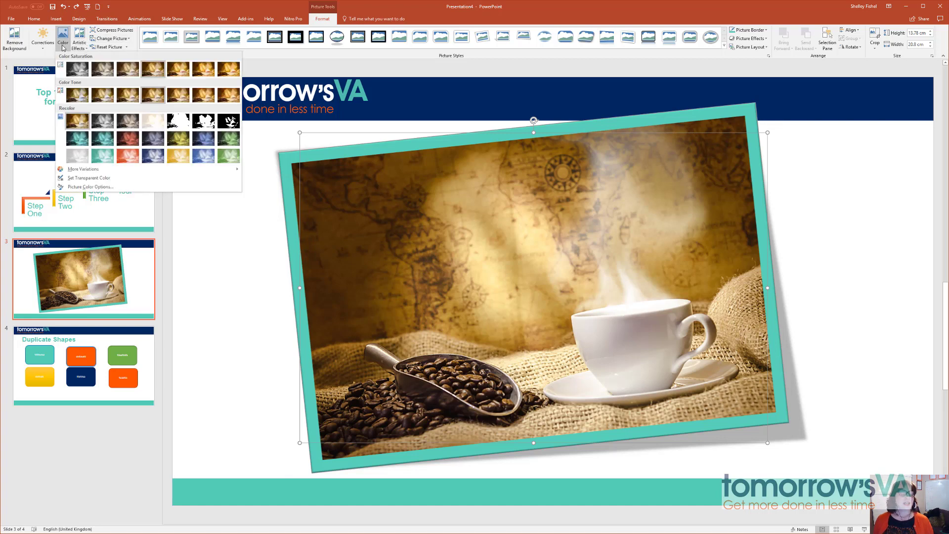
pyautogui.click(220, 101)
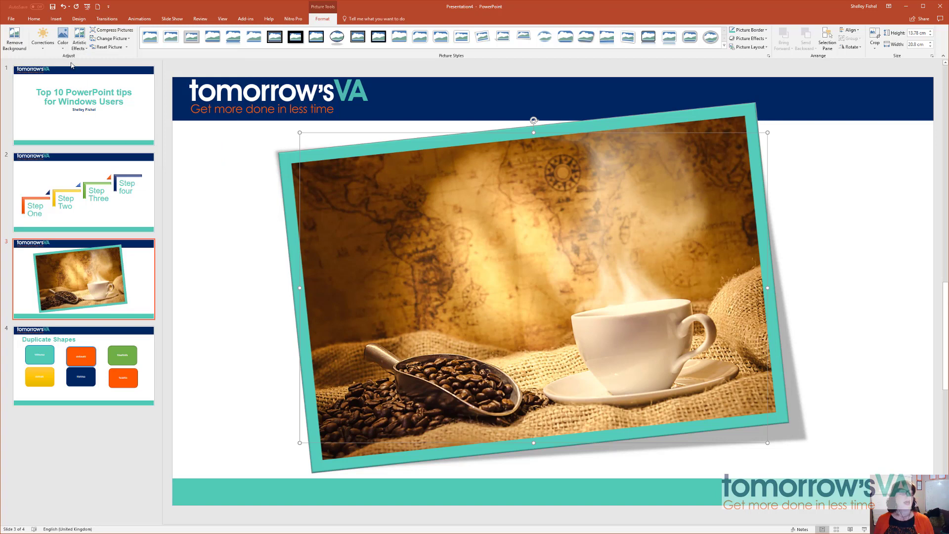
pyautogui.click(43, 40)
pyautogui.click(62, 47)
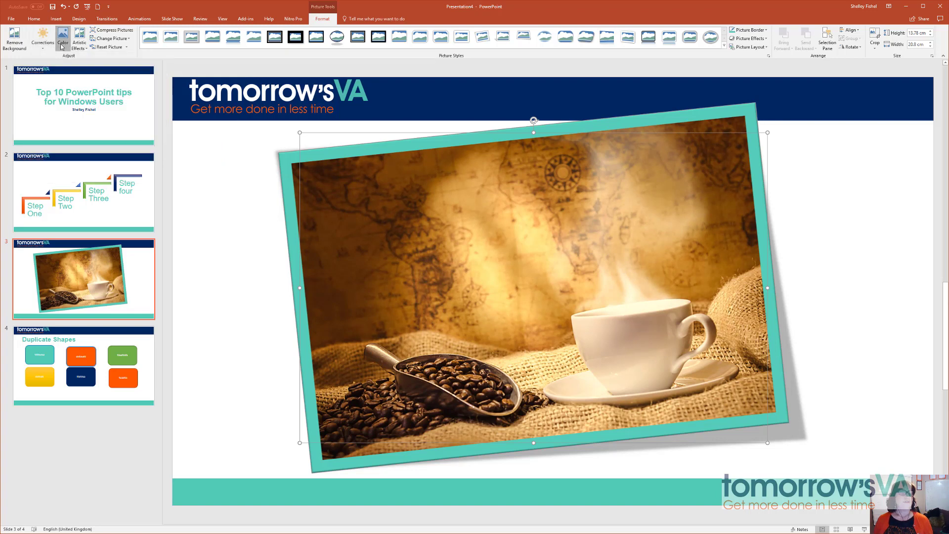
pyautogui.click(63, 48)
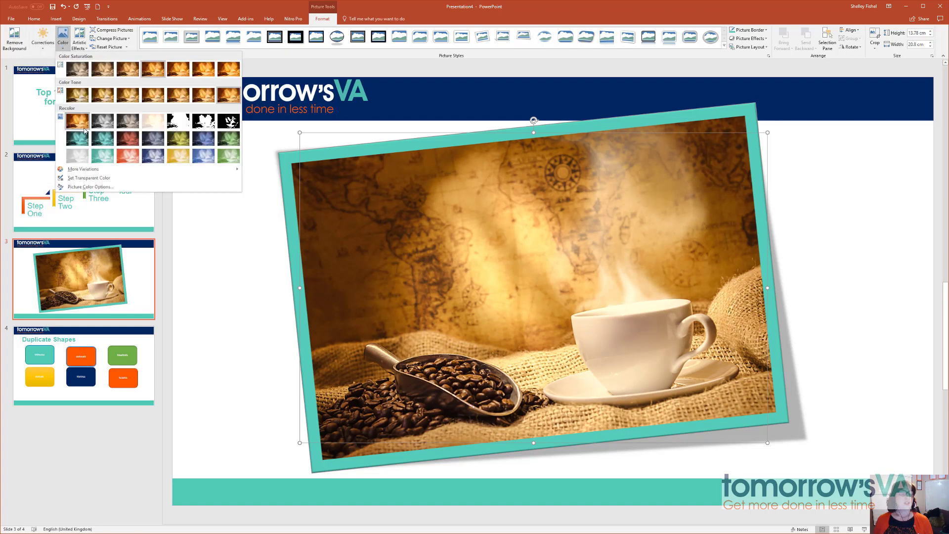
pyautogui.click(110, 142)
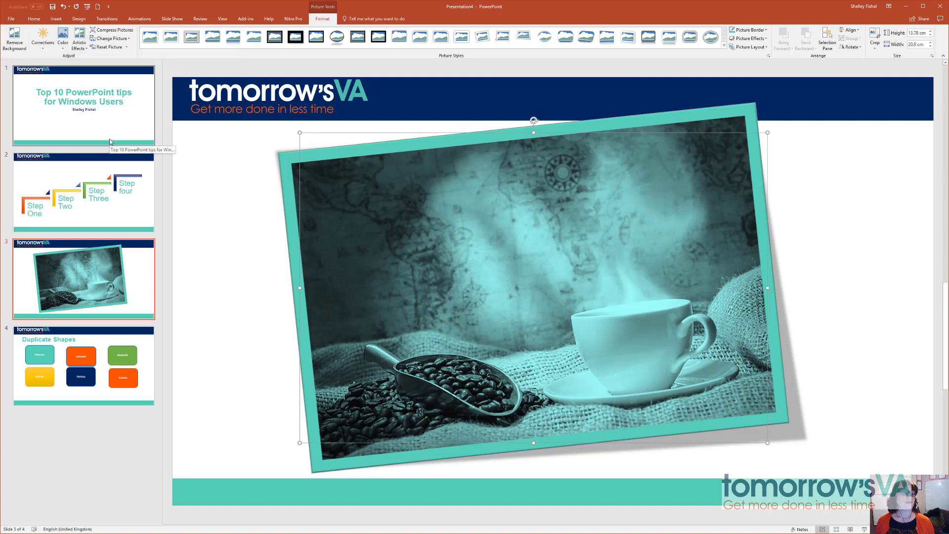
pyautogui.click(63, 7)
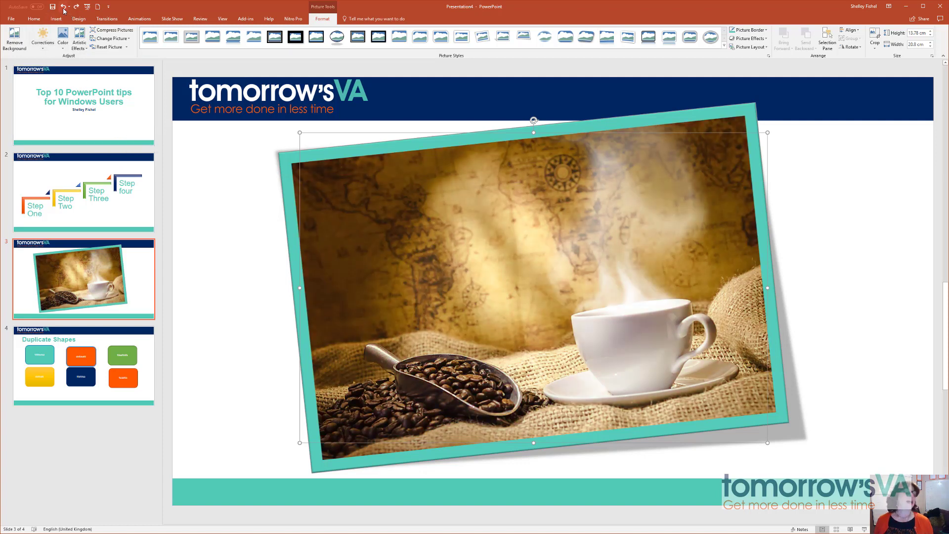
pyautogui.click(84, 49)
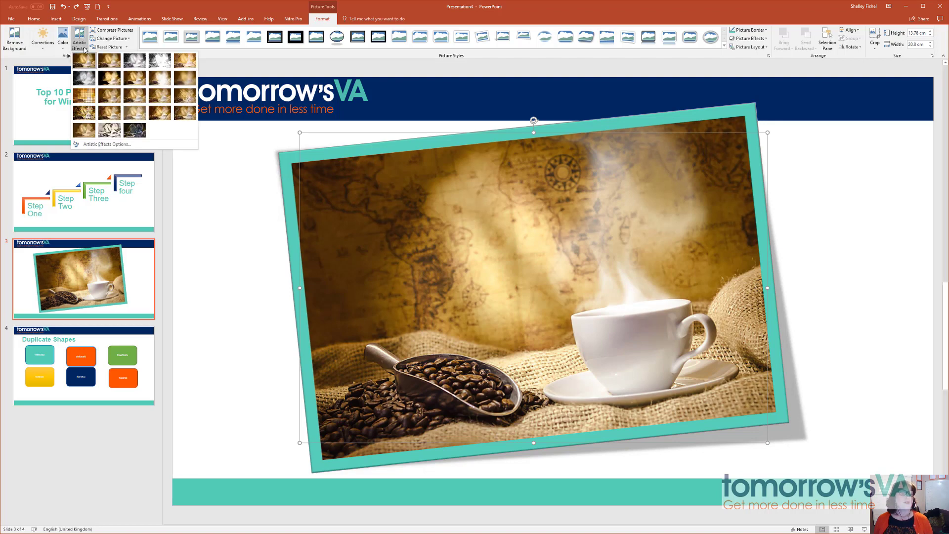
pyautogui.click(92, 95)
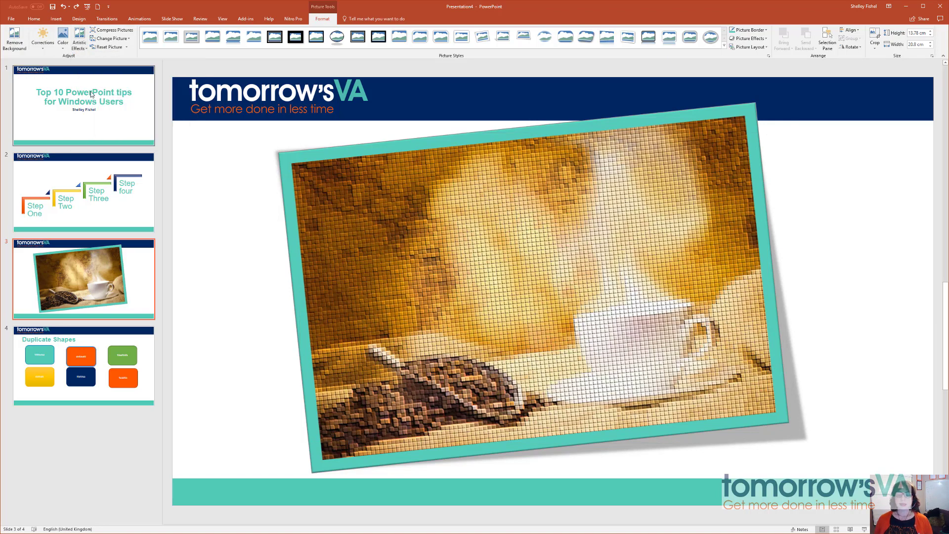
pyautogui.click(84, 49)
pyautogui.click(84, 61)
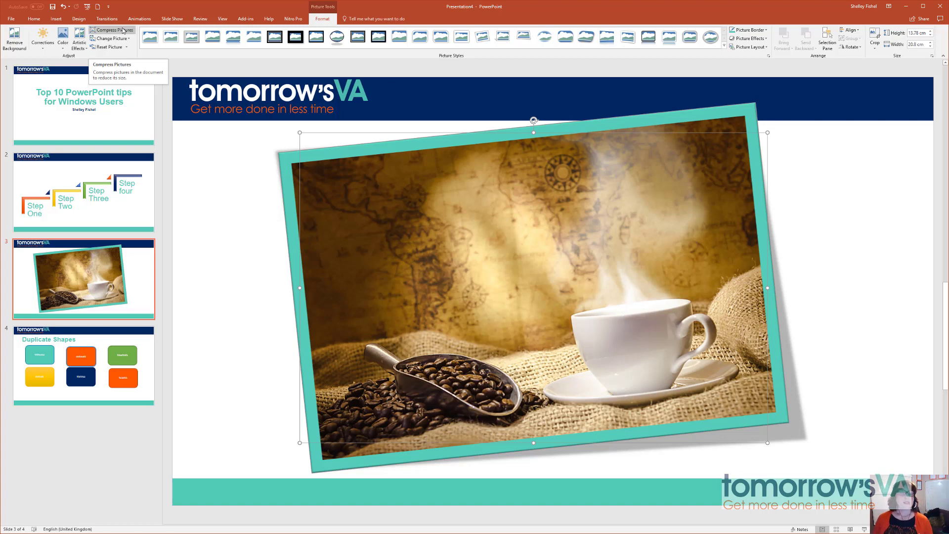
# Compress all pictures to E-mail (96 ppi), deleting cropped areas
pyautogui.click(123, 31)
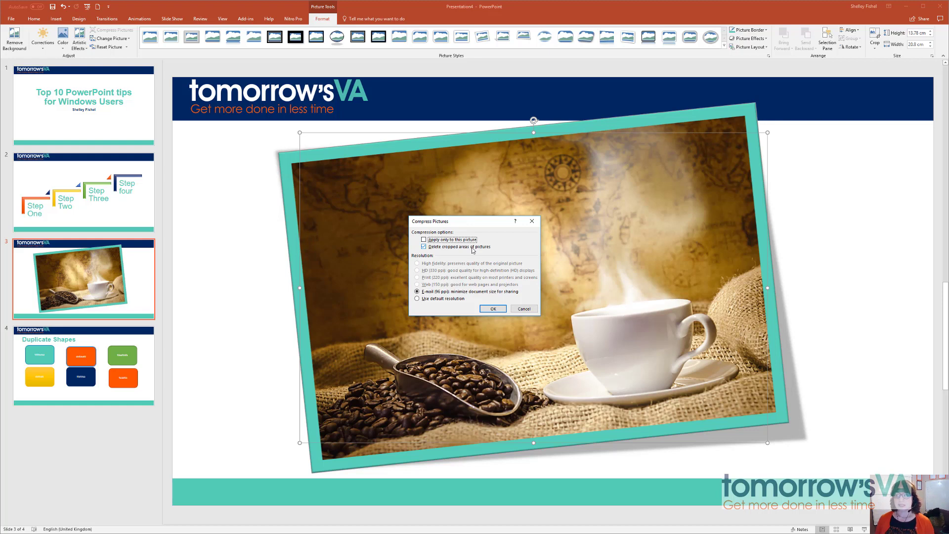
pyautogui.click(498, 310)
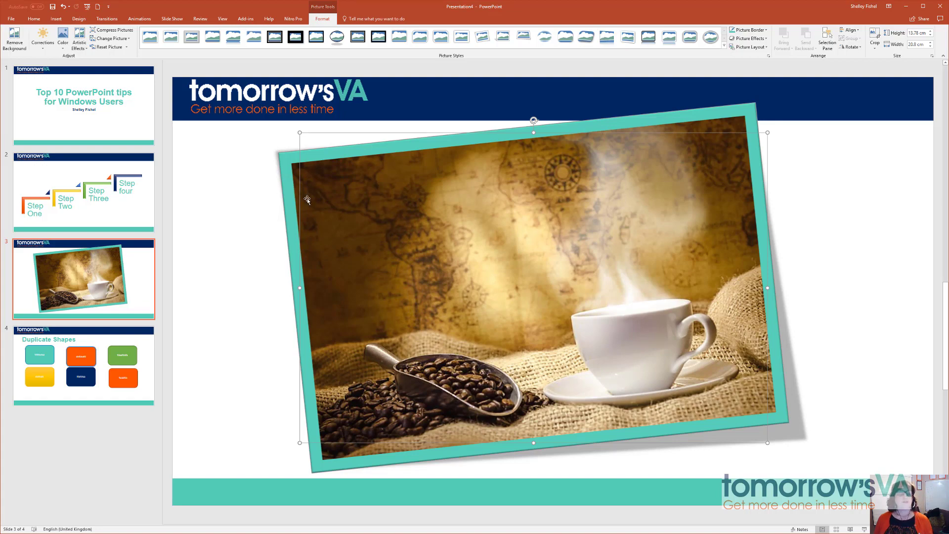
pyautogui.click(63, 7)
# Save the presentation to the Desktop as 'Top 10 PowerPoint tips for Windows Users'
pyautogui.click(11, 20)
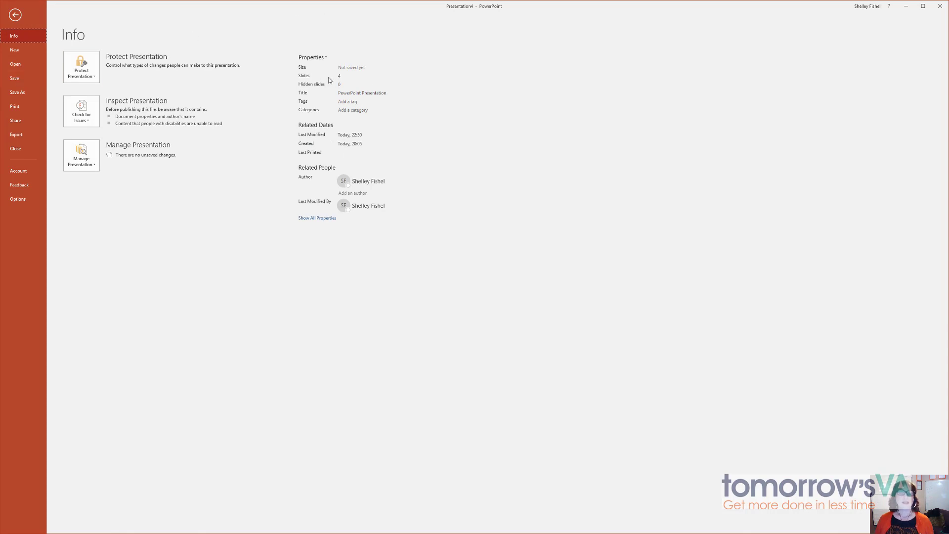
pyautogui.click(18, 80)
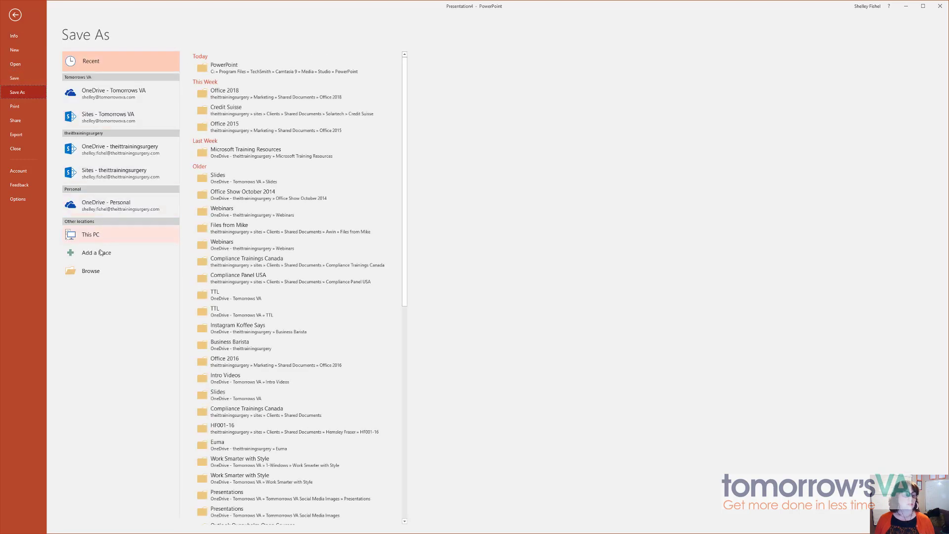
pyautogui.click(92, 275)
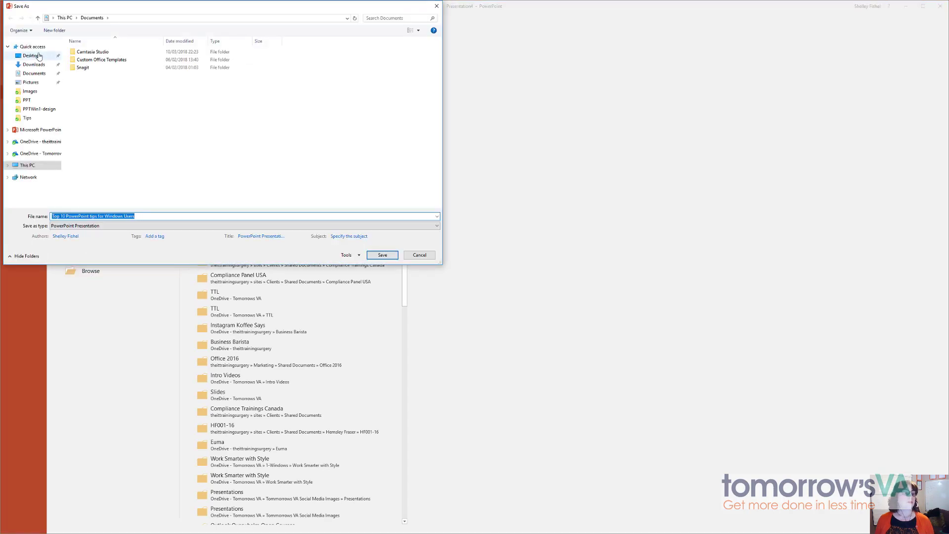
pyautogui.click(39, 56)
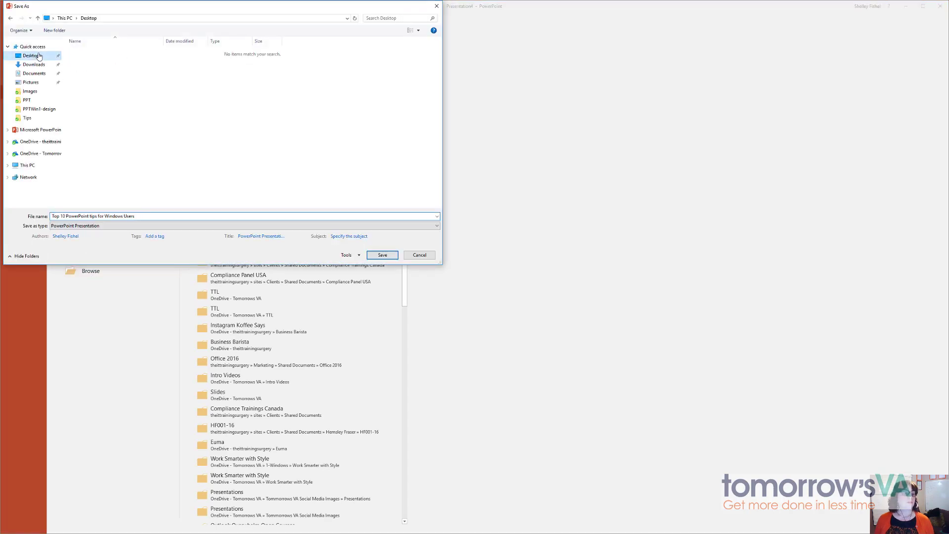
pyautogui.click(377, 255)
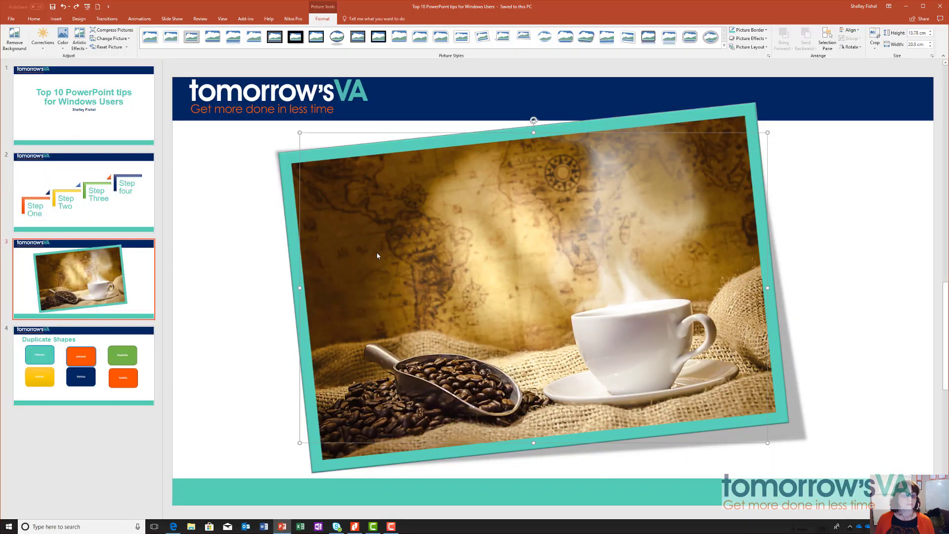
# Check the 4.05MB size, recompress pictures at 96 ppi, resave, and confirm 1.50MB
pyautogui.click(12, 19)
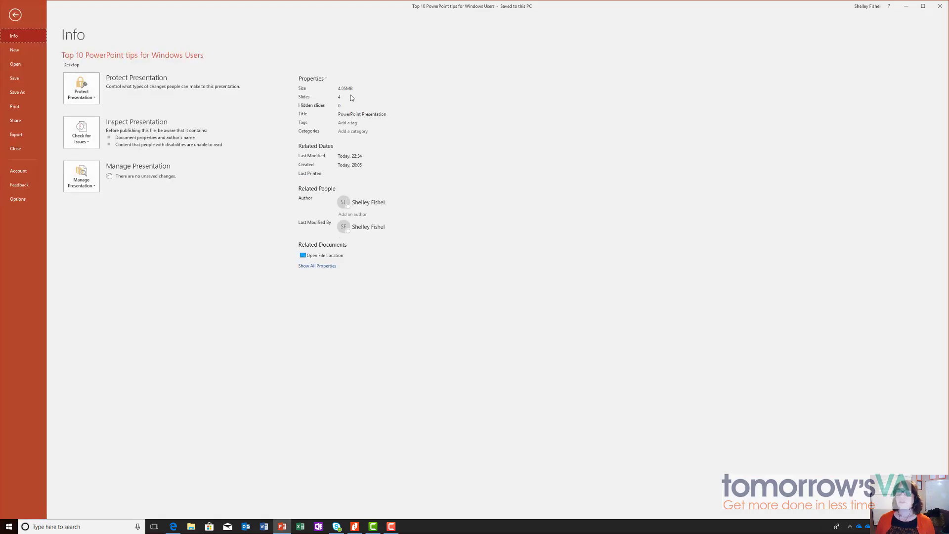
pyautogui.click(15, 14)
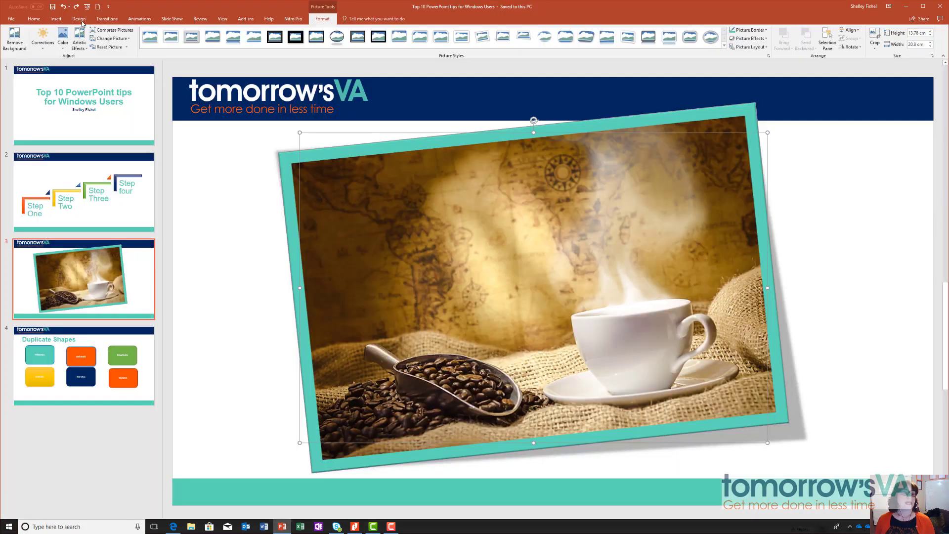
pyautogui.click(109, 31)
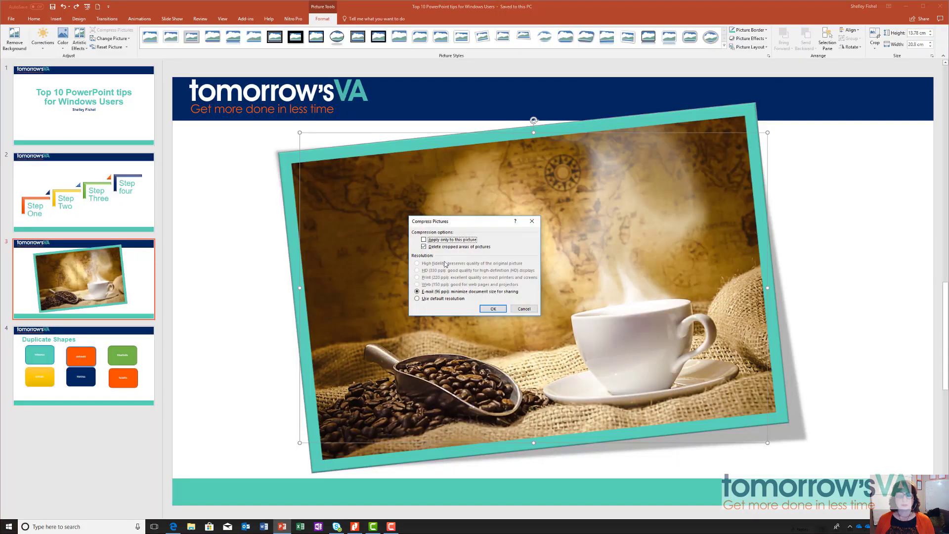
pyautogui.click(500, 309)
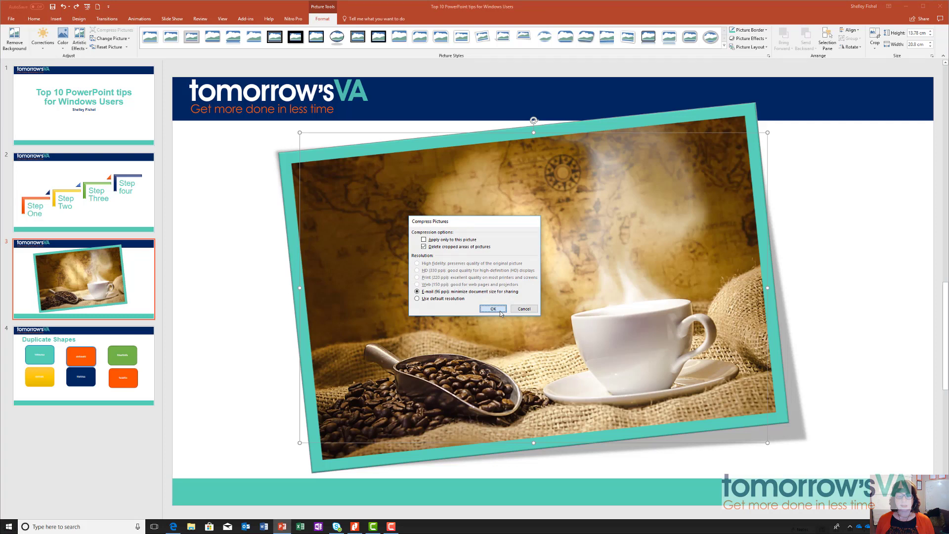
pyautogui.click(53, 7)
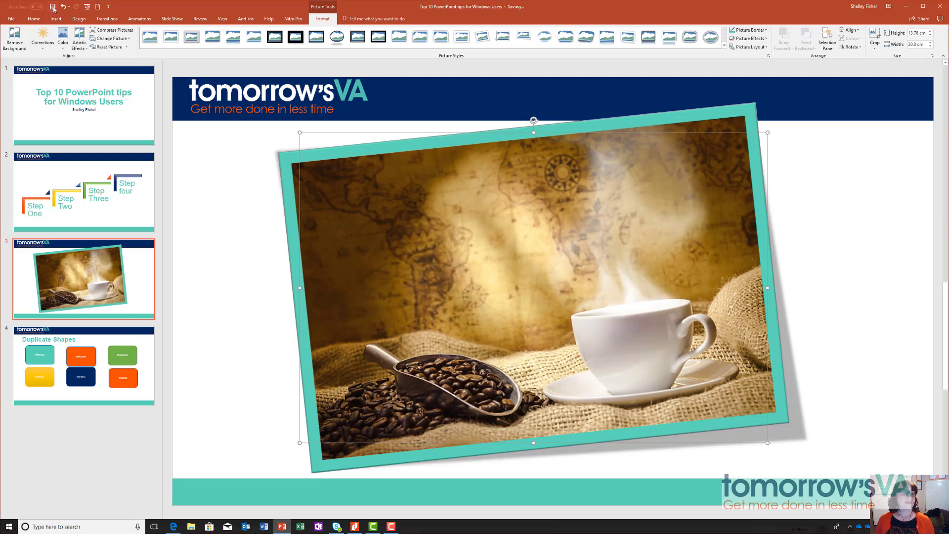
pyautogui.click(11, 19)
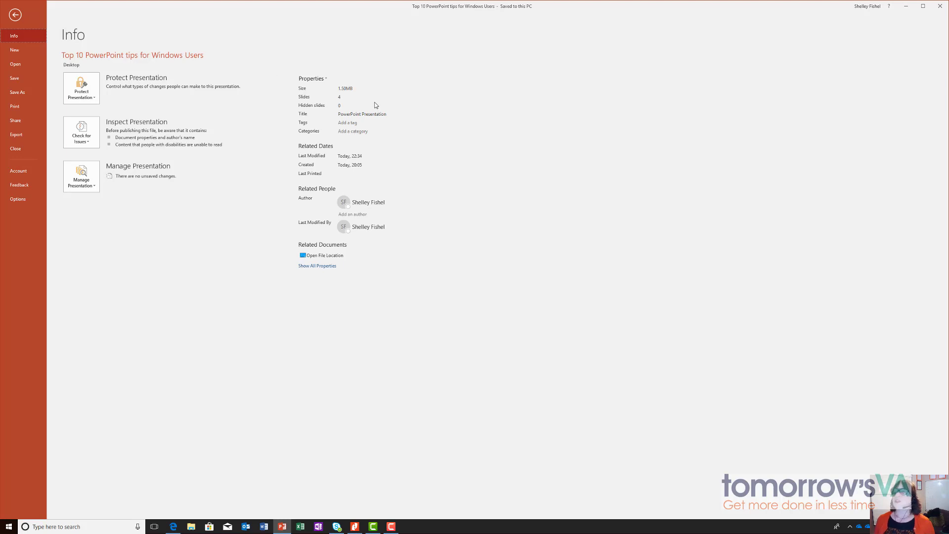
pyautogui.click(15, 15)
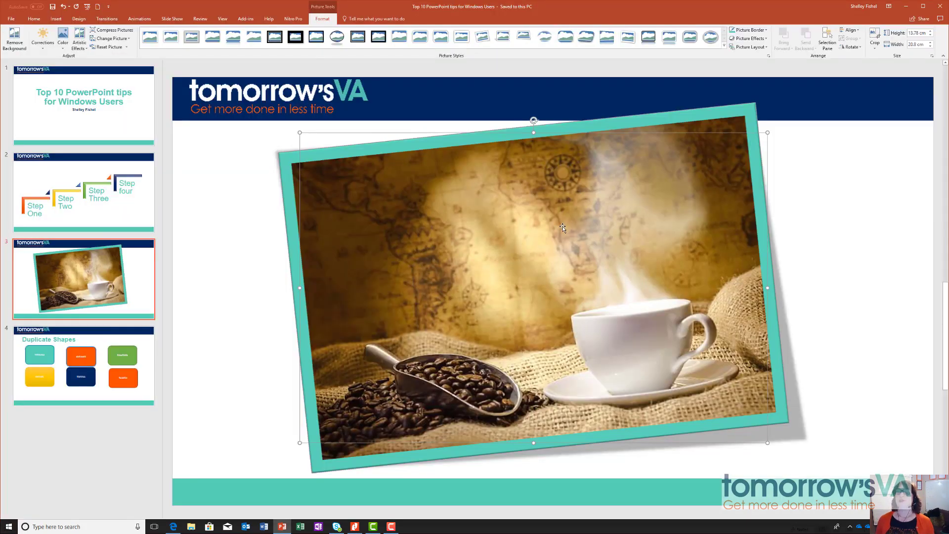